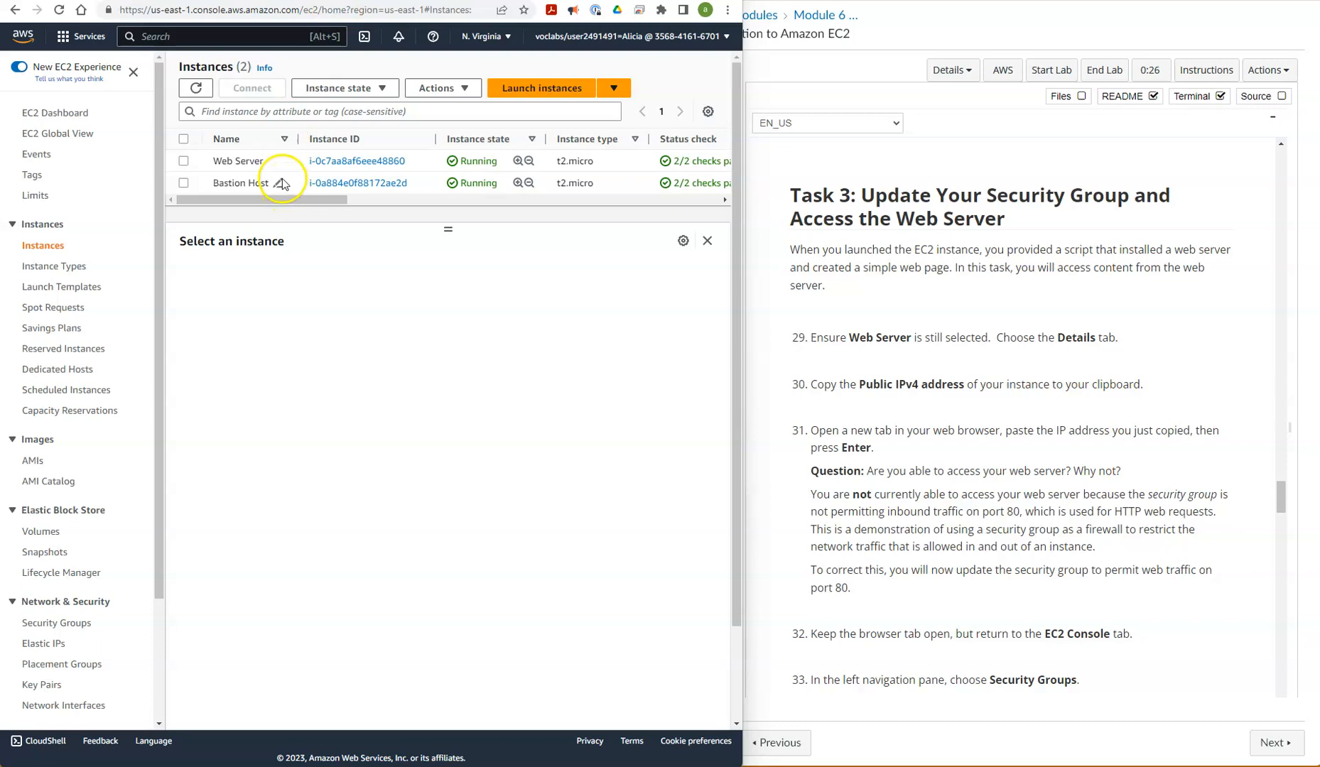
Copy the public IPv4 address from the Web Server instance's details
left_click(184, 162)
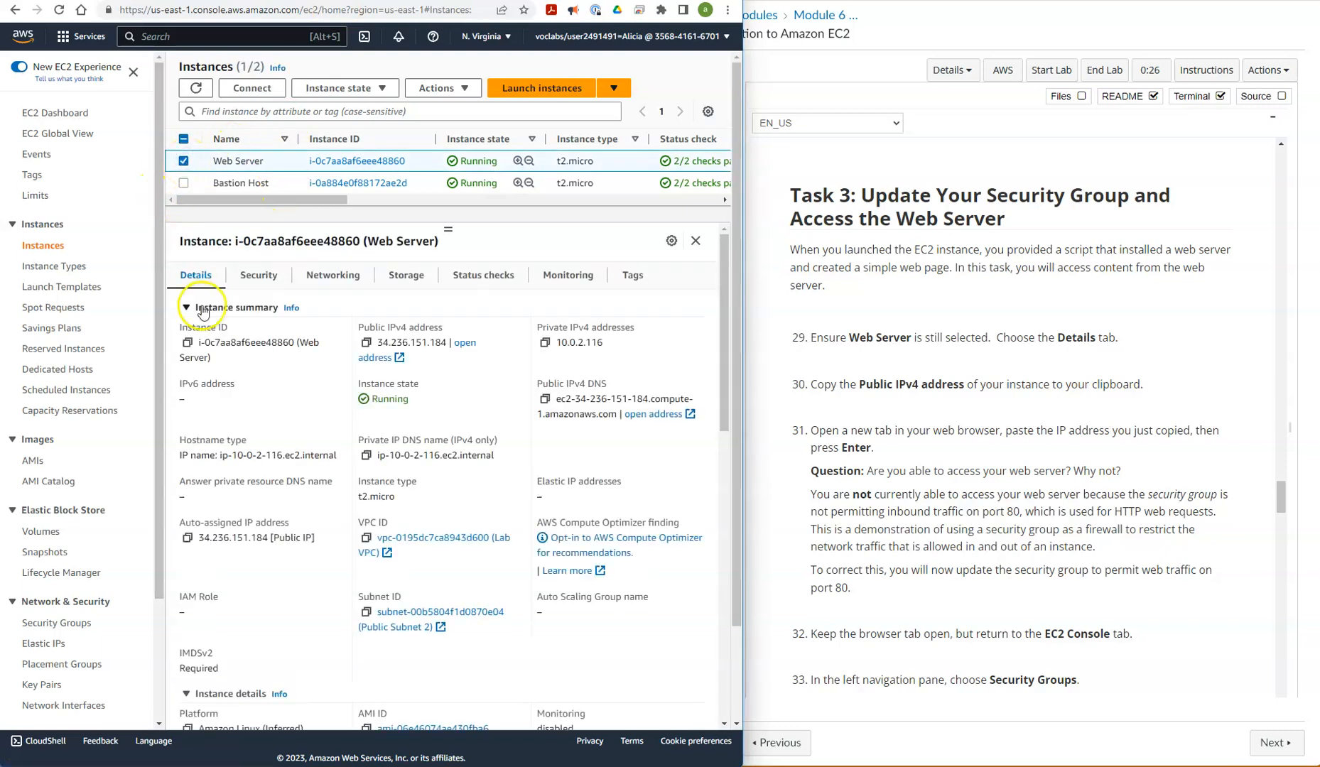
left_click(189, 277)
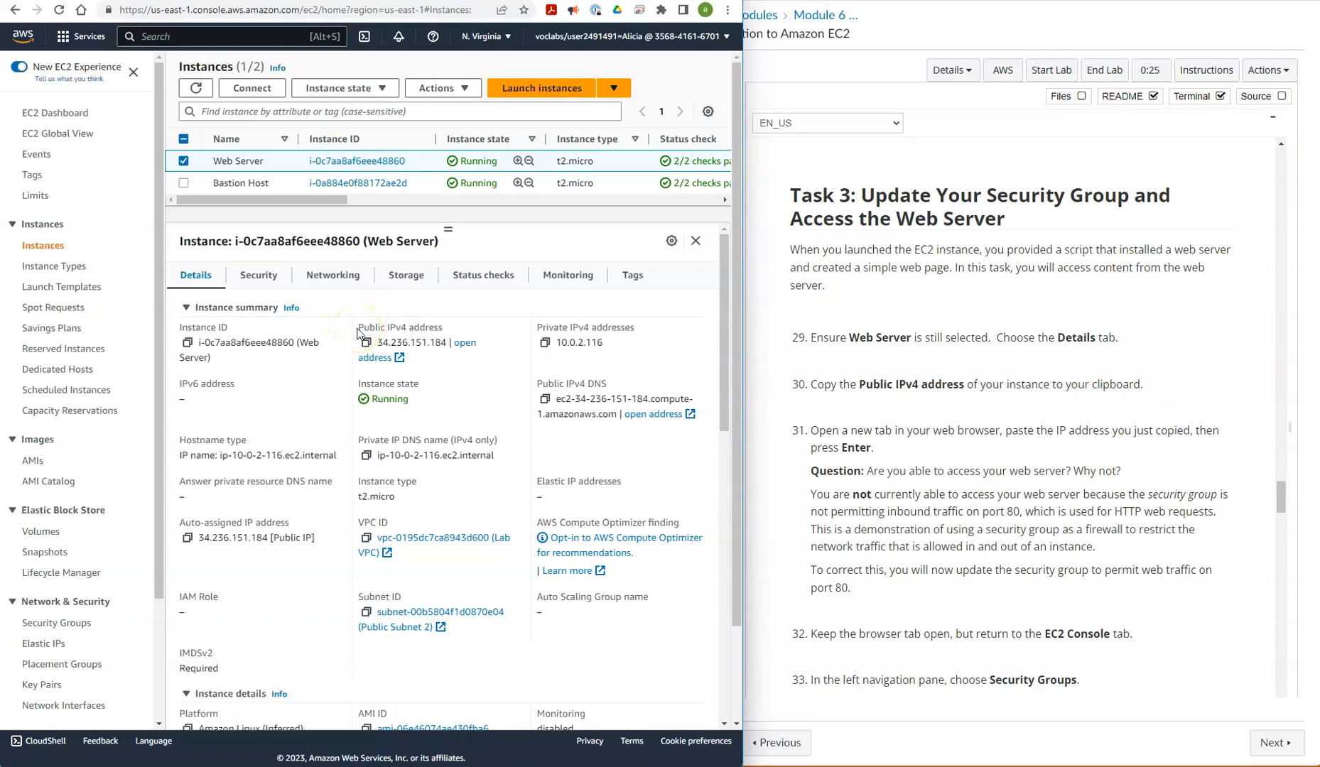
left_click_drag(378, 342, 437, 345)
right_click(432, 345)
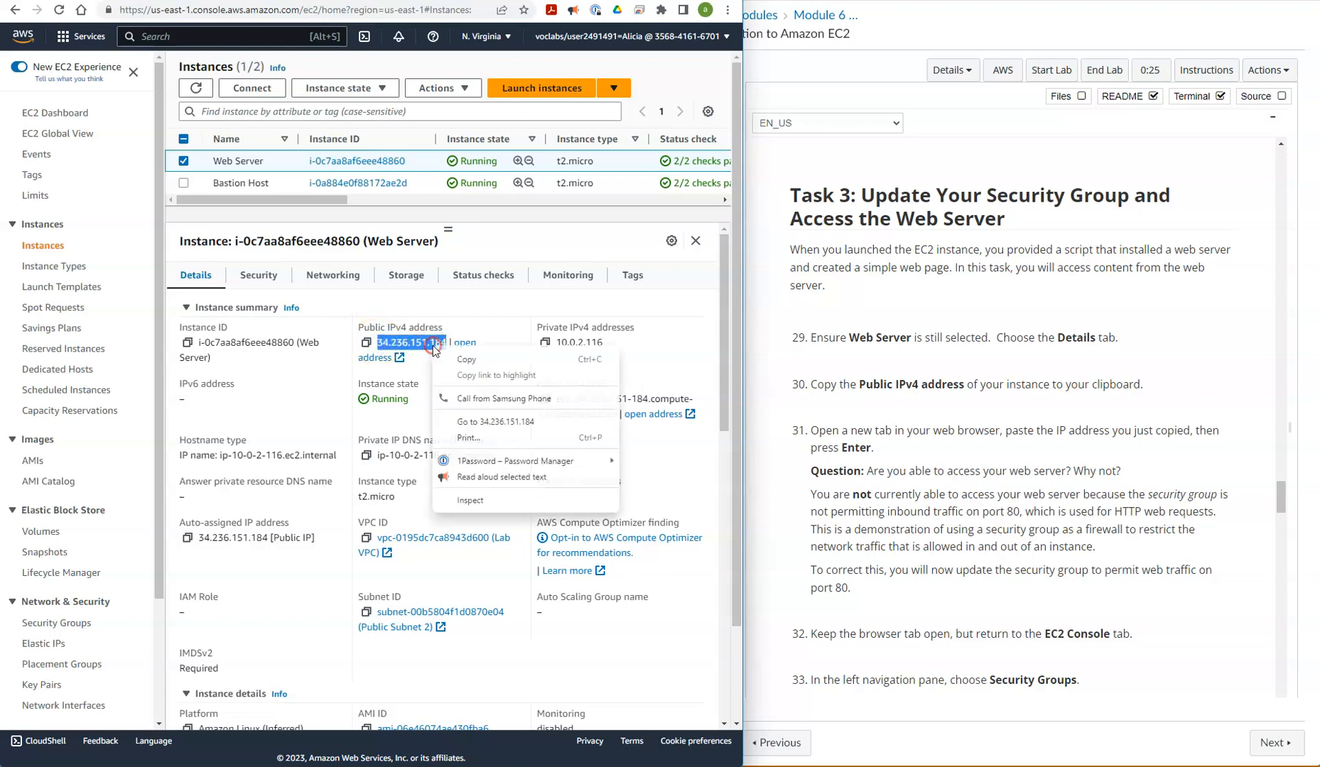
left_click(466, 360)
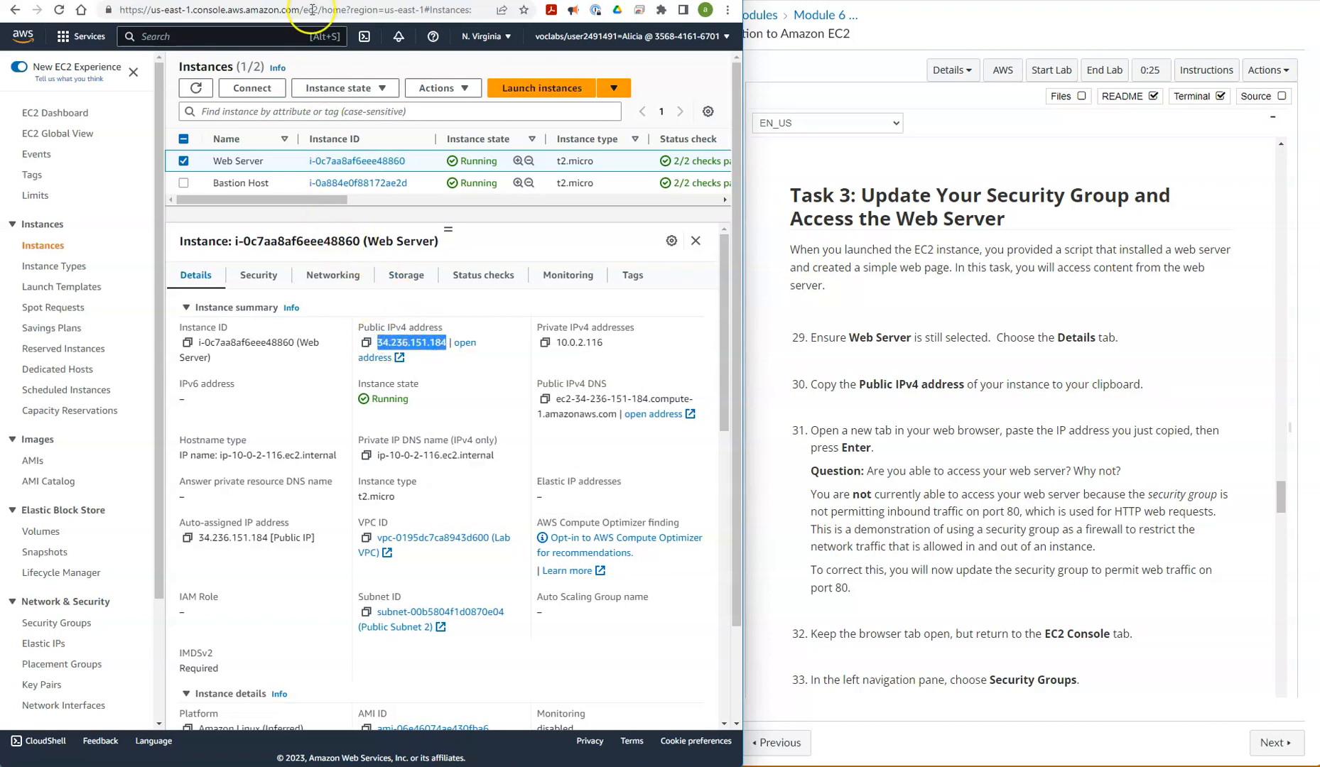
Load the copied address 34.236.151.184 in a new browser tab
key("ctrl+t")
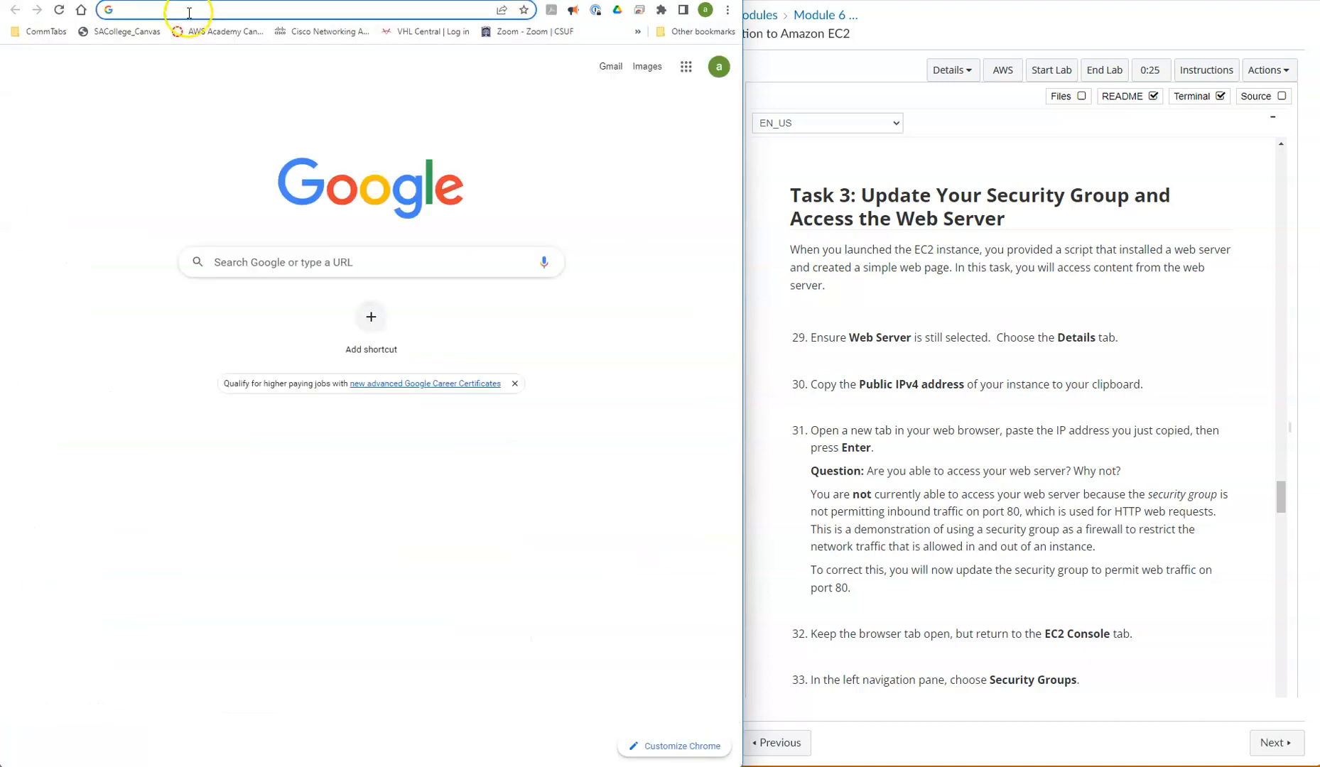
left_click(189, 13)
key("ctrl+v")
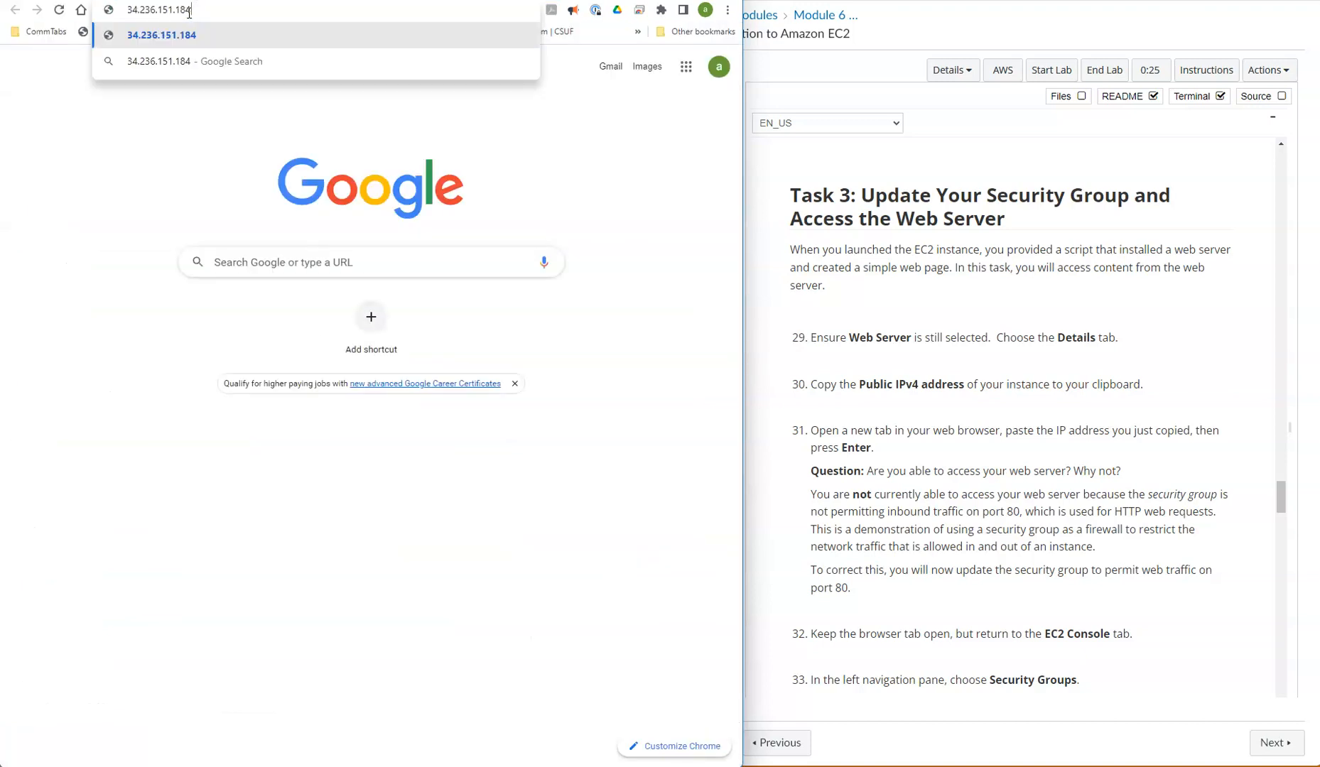
key("Return")
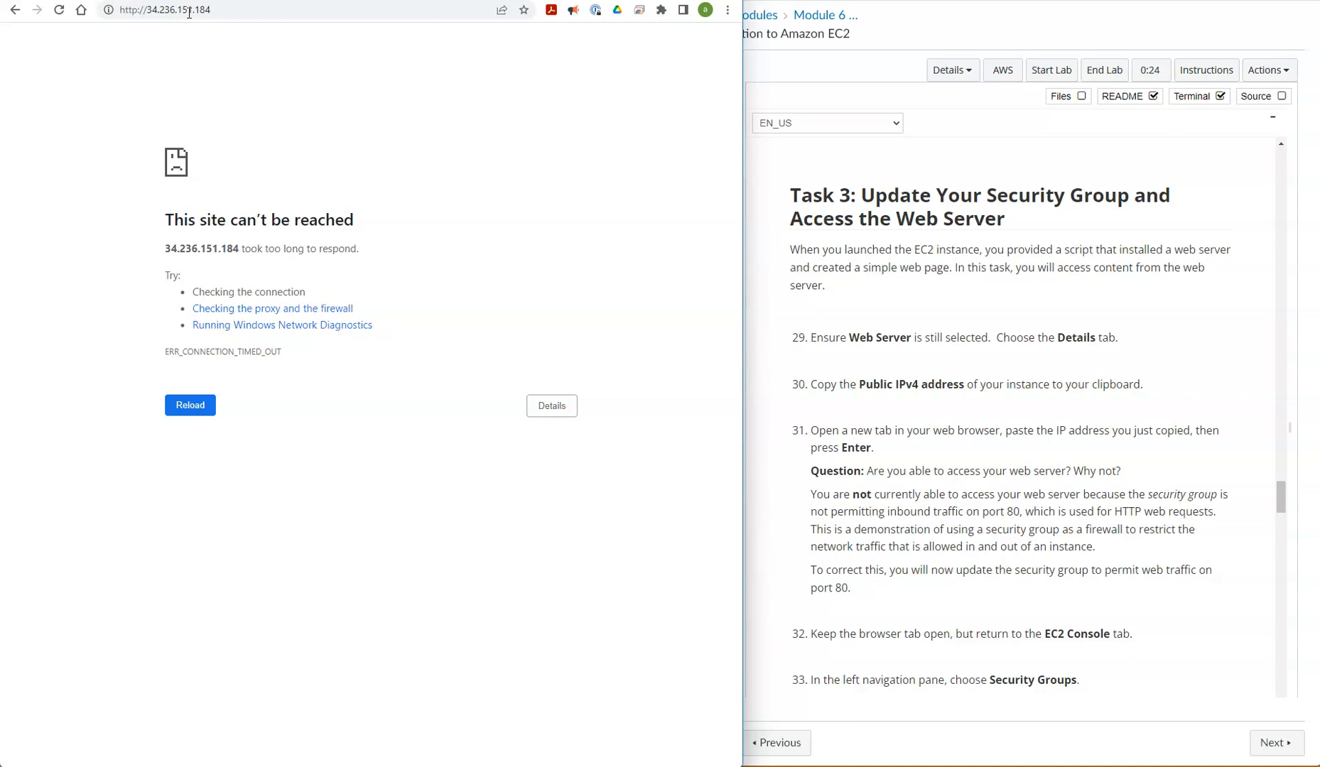
key("Return")
Return to the EC2 console and open the Security Groups list
key("ctrl+shift+Tab")
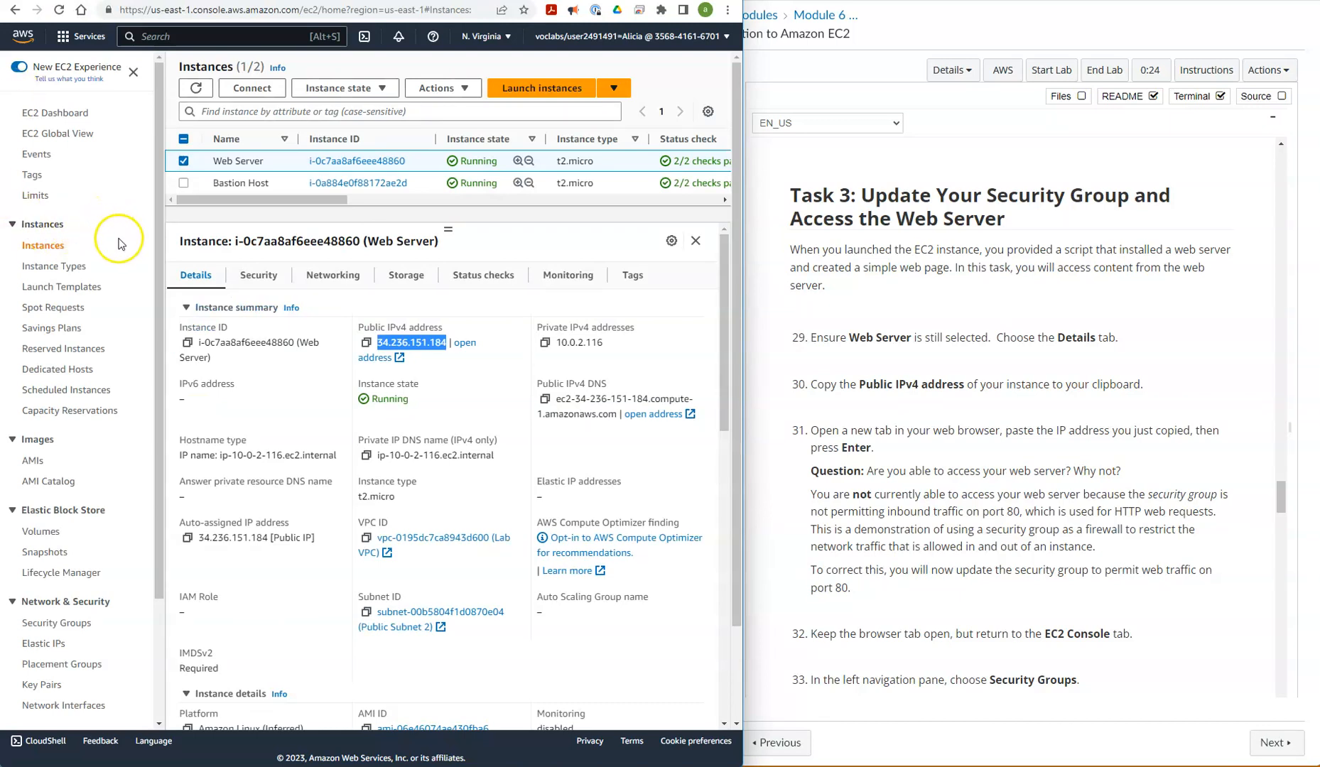
scroll(119, 245, "down", 3)
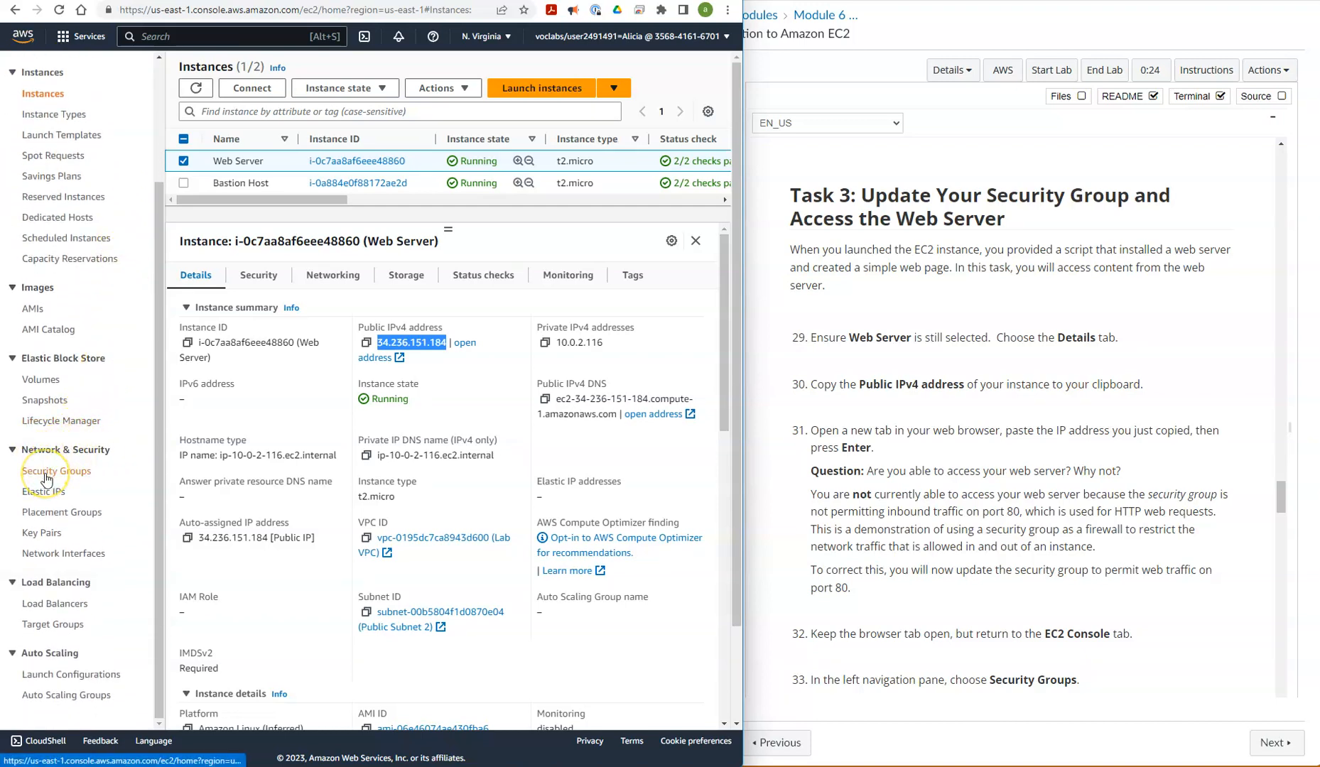
left_click(45, 474)
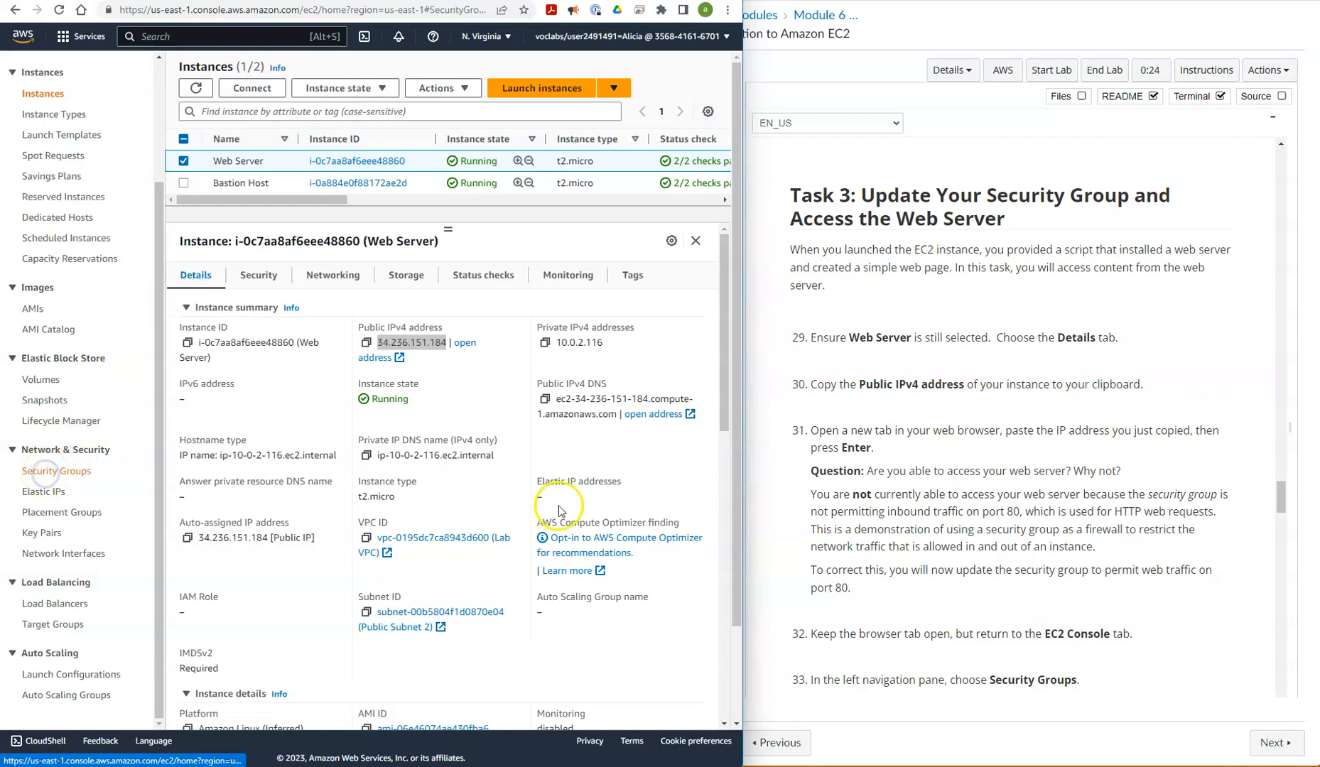
Read the remaining Task 3 lab instructions on editing the security group's inbound rules
left_click(782, 500)
scroll(785, 501, "down", 5)
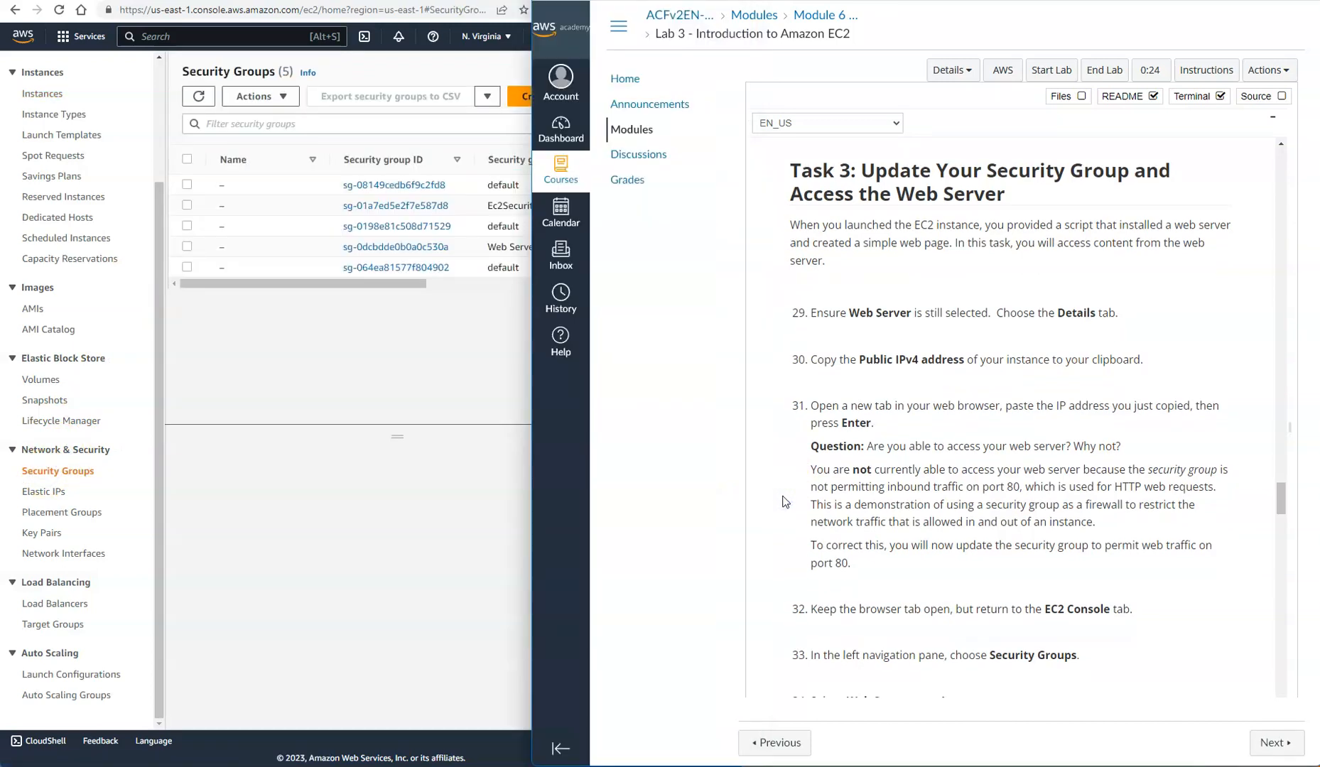
scroll(782, 501, "down", 2)
scroll(785, 502, "down", 1)
scroll(784, 501, "up", 1)
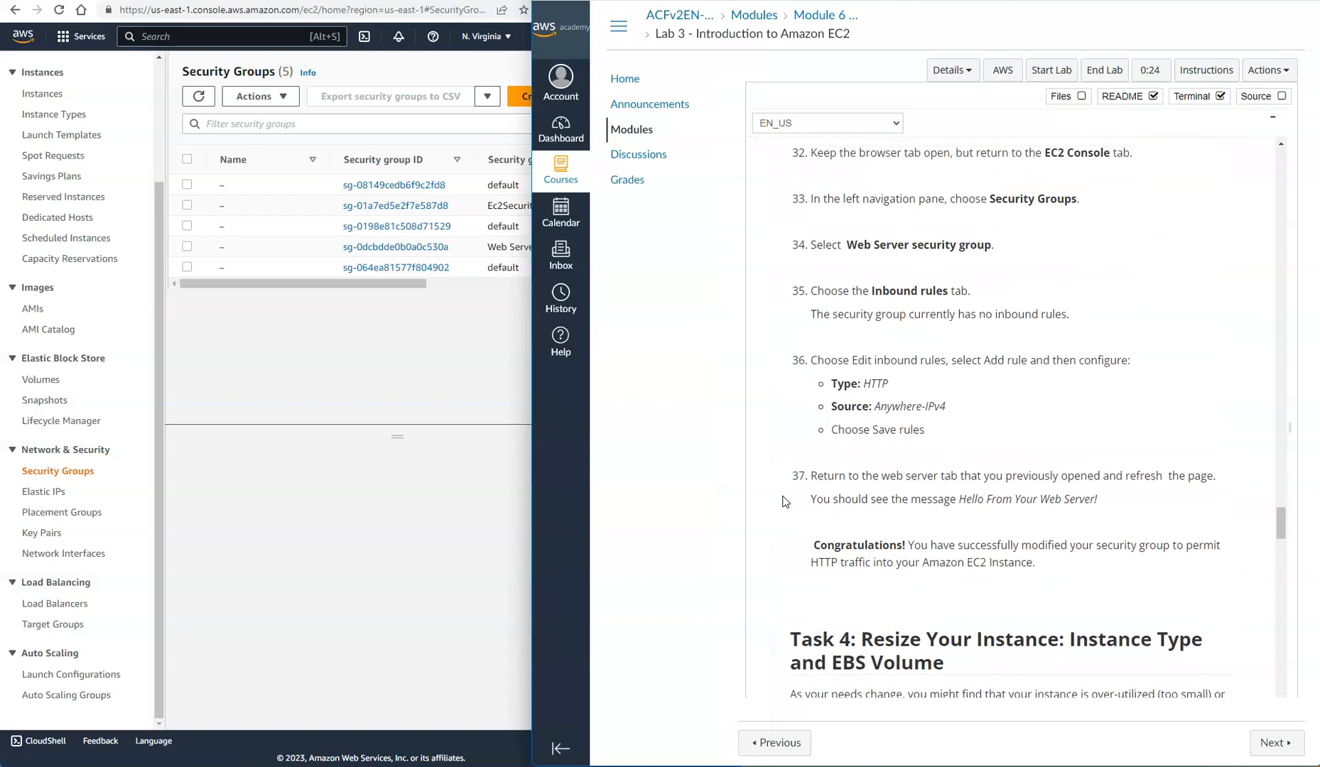
left_click(379, 366)
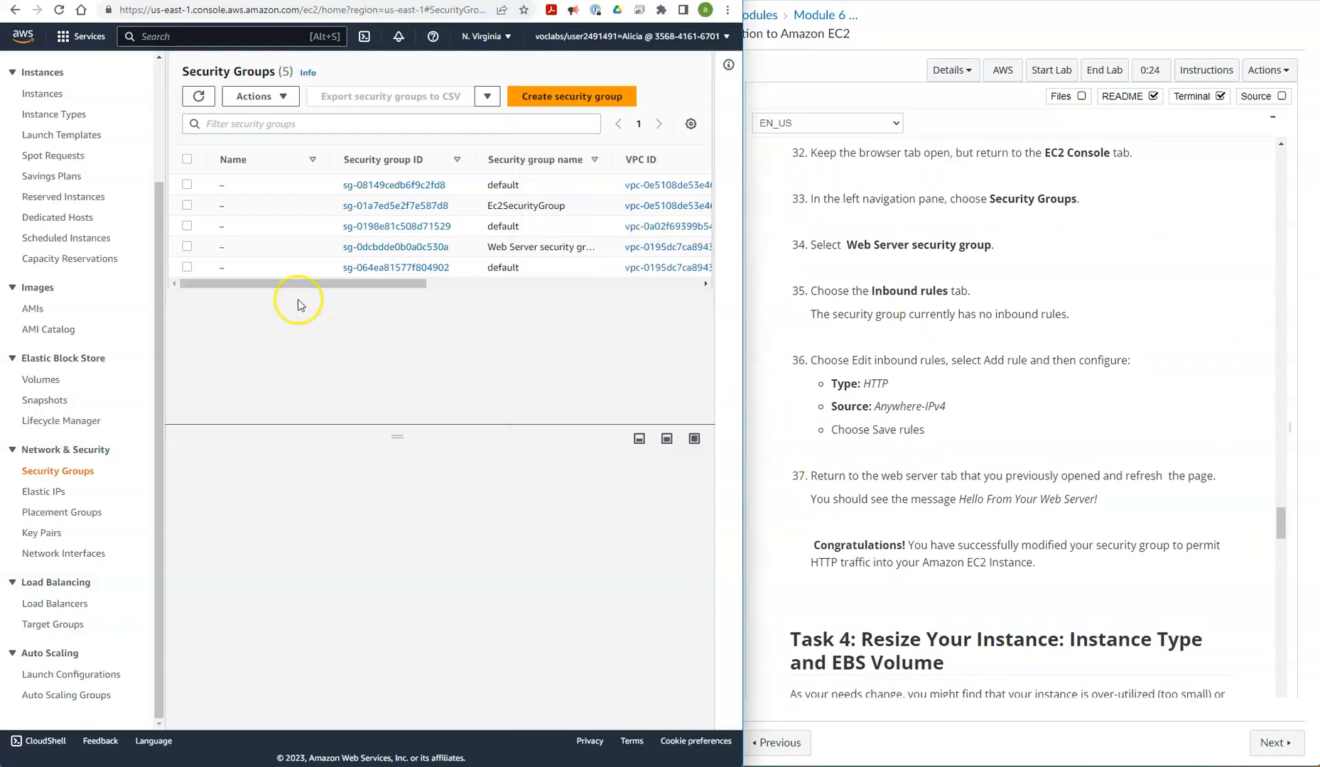
Select the Web Server security group and open its inbound rules for editing
left_click_drag(612, 162, 640, 163)
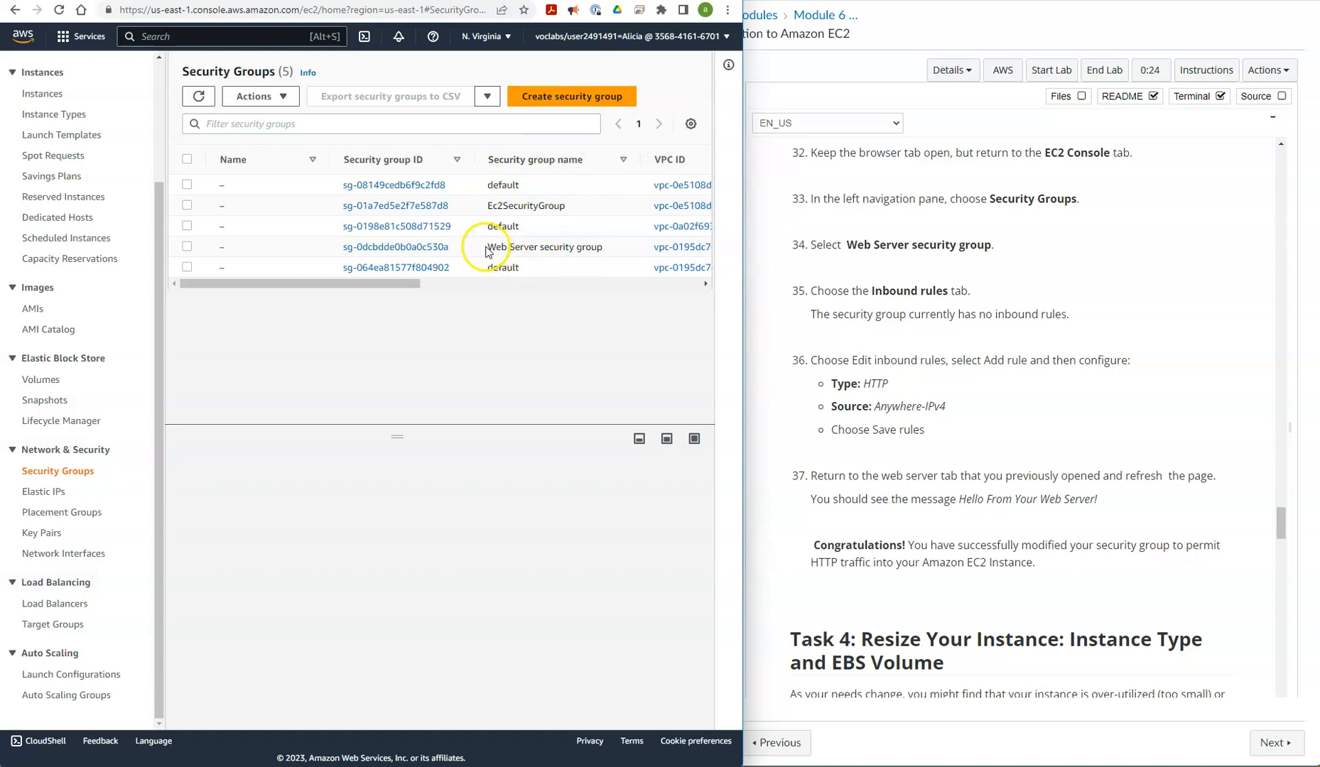
left_click_drag(487, 248, 600, 249)
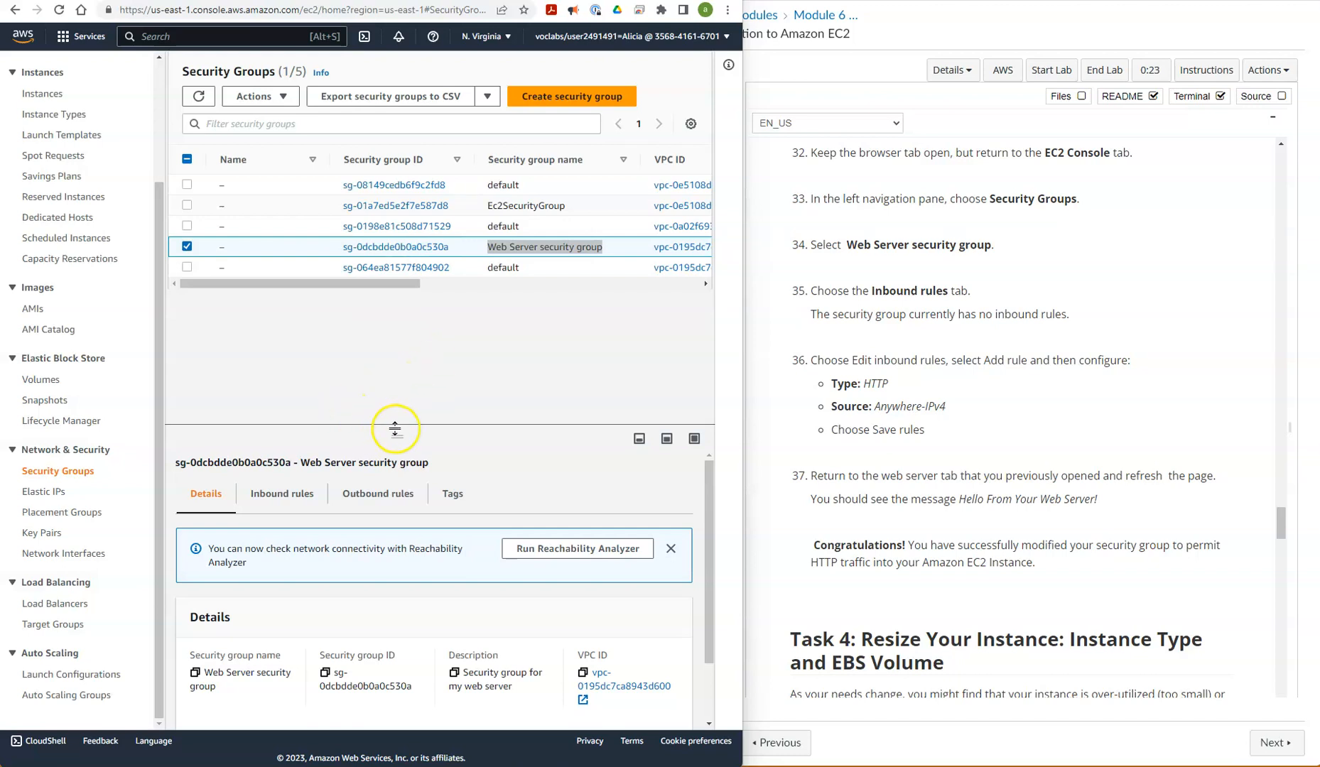
left_click_drag(397, 436, 406, 288)
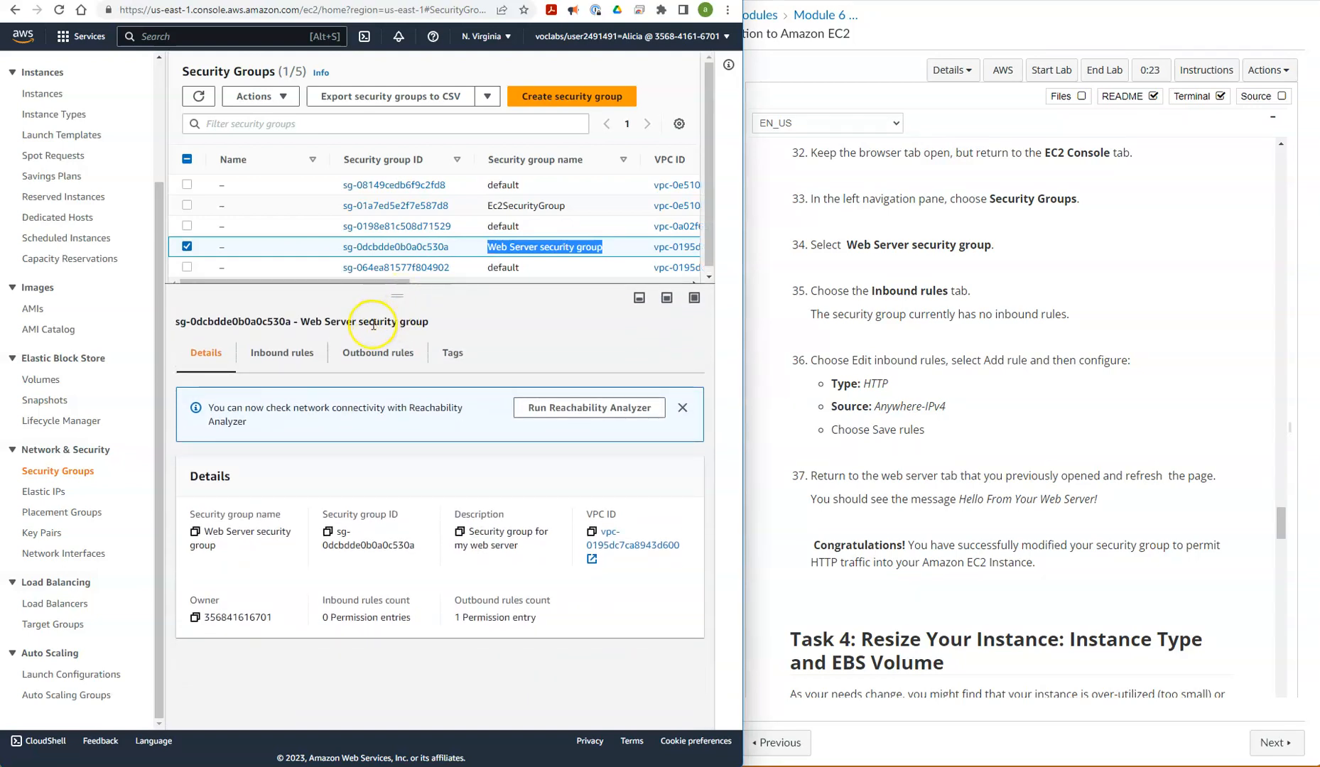
left_click(268, 355)
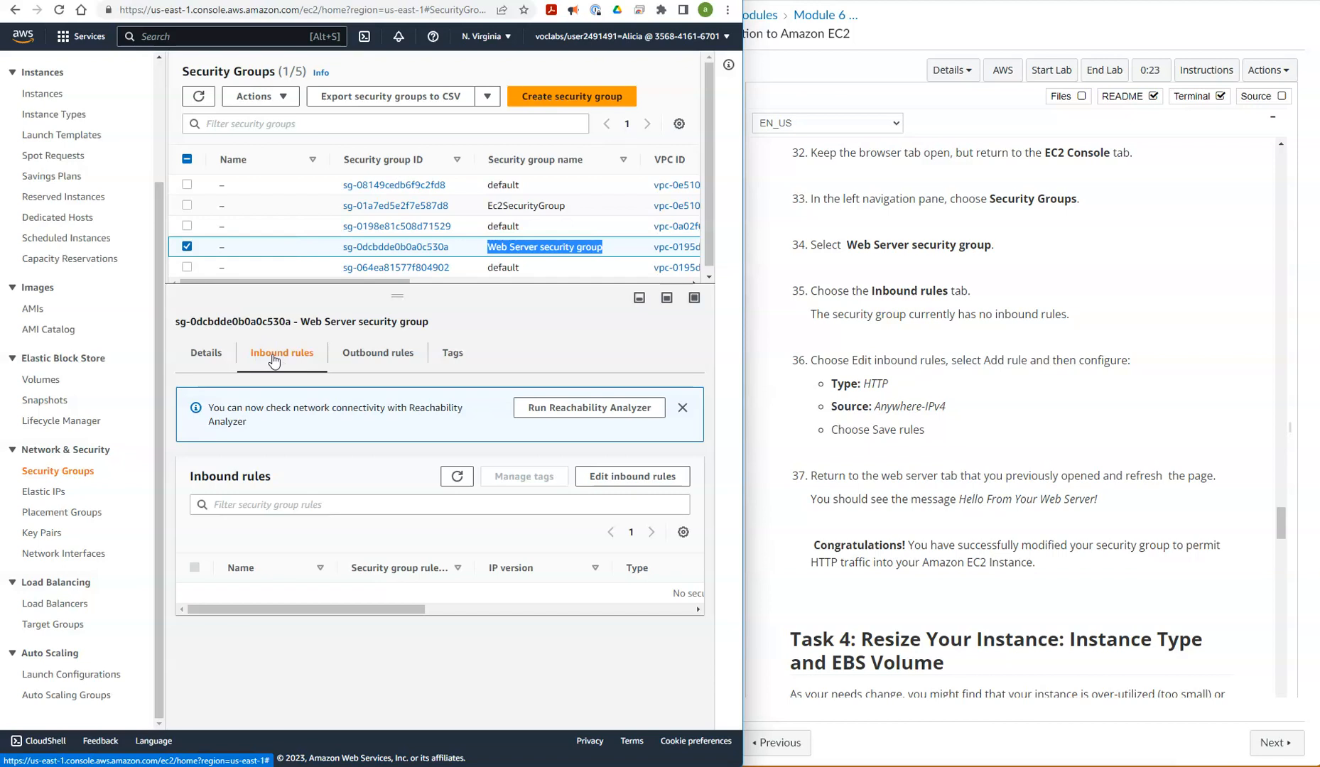
left_click_drag(324, 608, 454, 623)
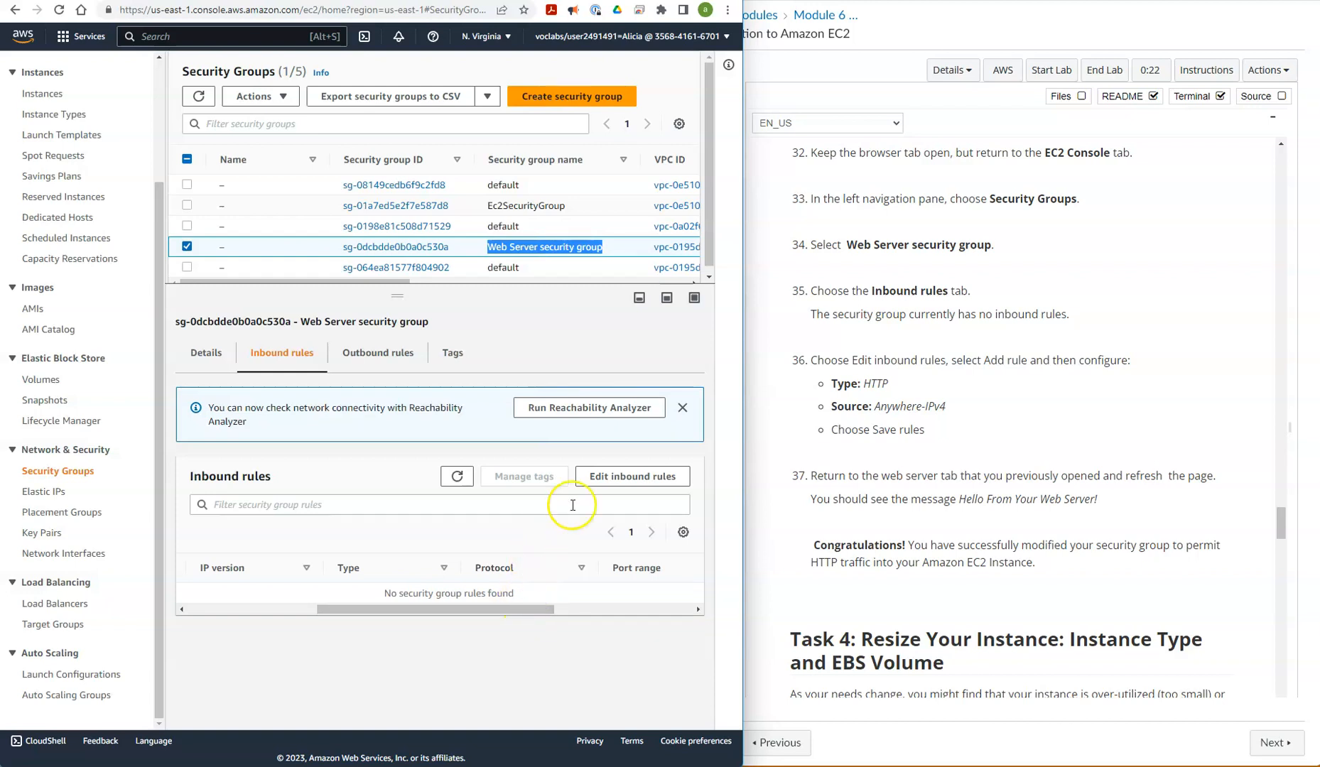
left_click(612, 477)
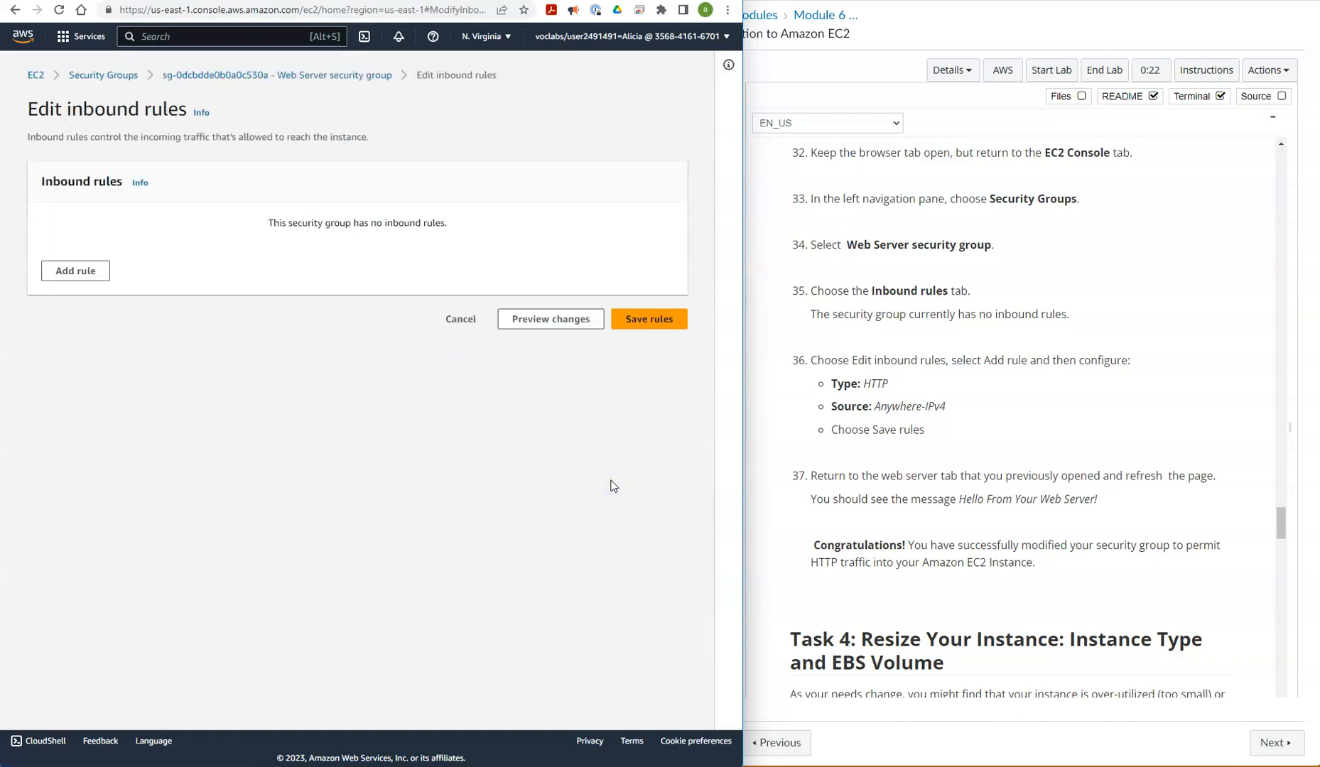
Add an inbound rule and set its type to HTTP
left_click(70, 278)
left_click(75, 278)
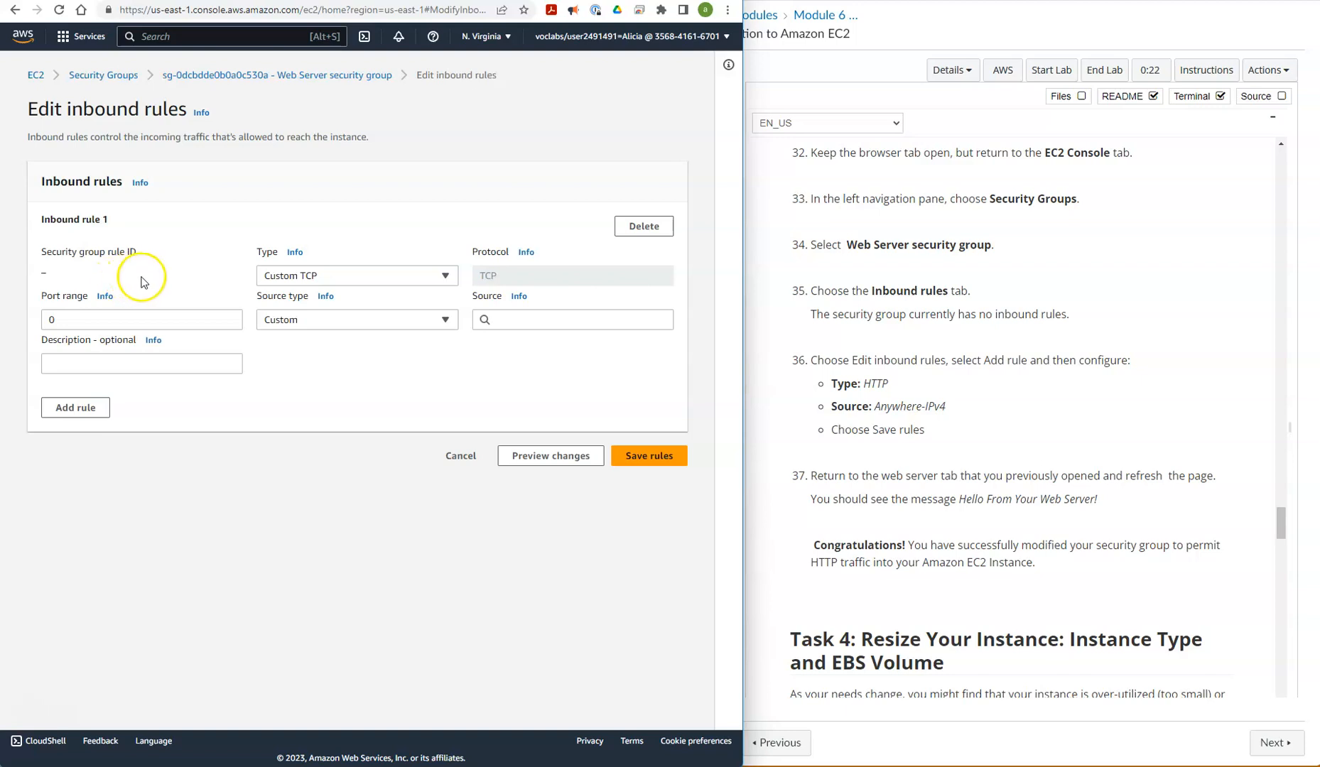
left_click(298, 279)
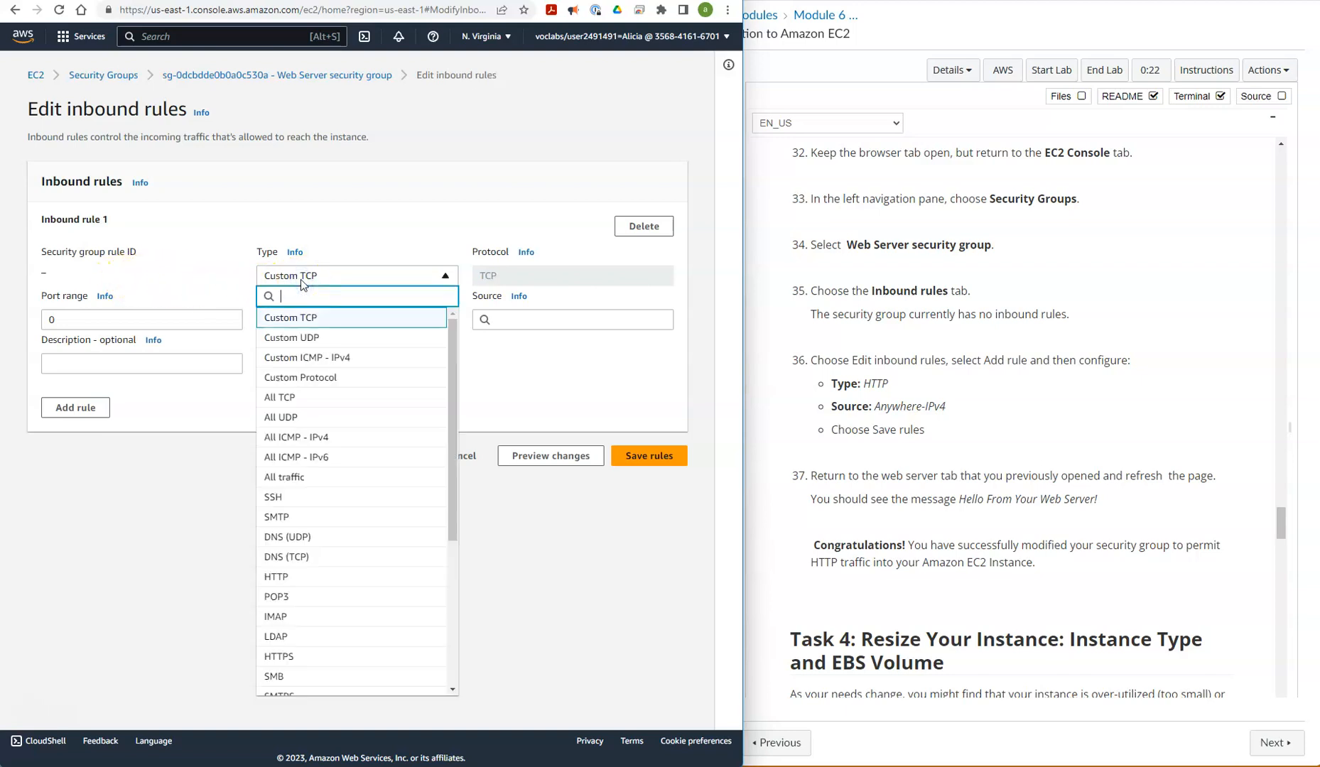
left_click(311, 280)
left_click(336, 584)
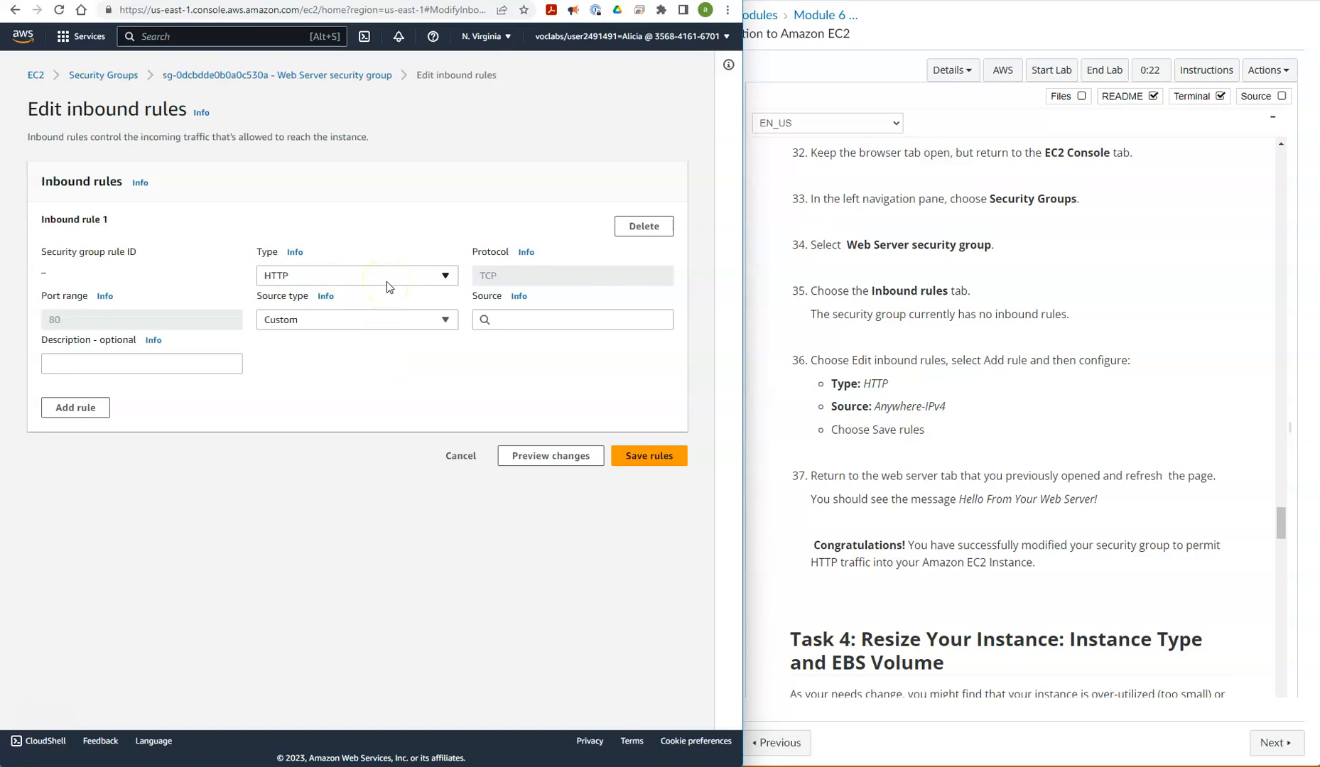
Set the HTTP rule's source type to Anywhere-IPv4 and save the inbound rules
left_click(498, 319)
left_click(446, 320)
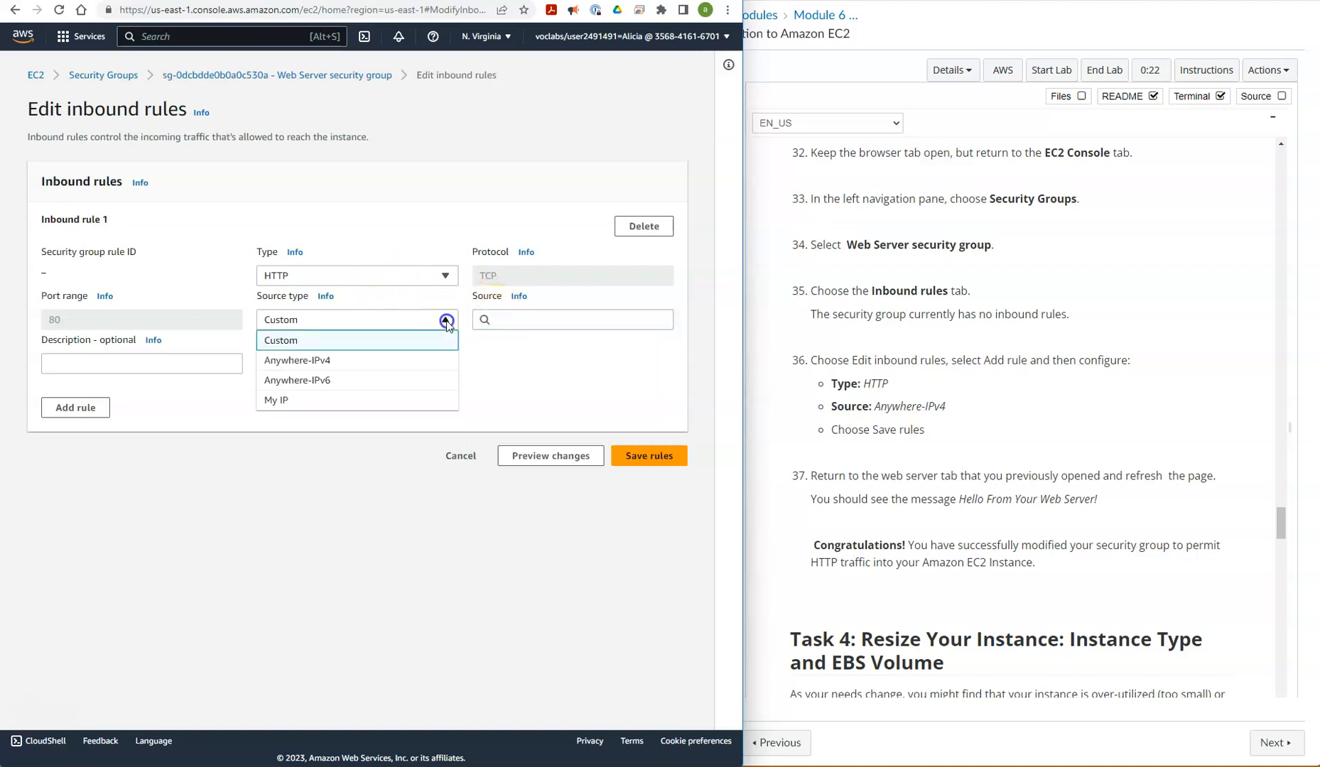
left_click(426, 358)
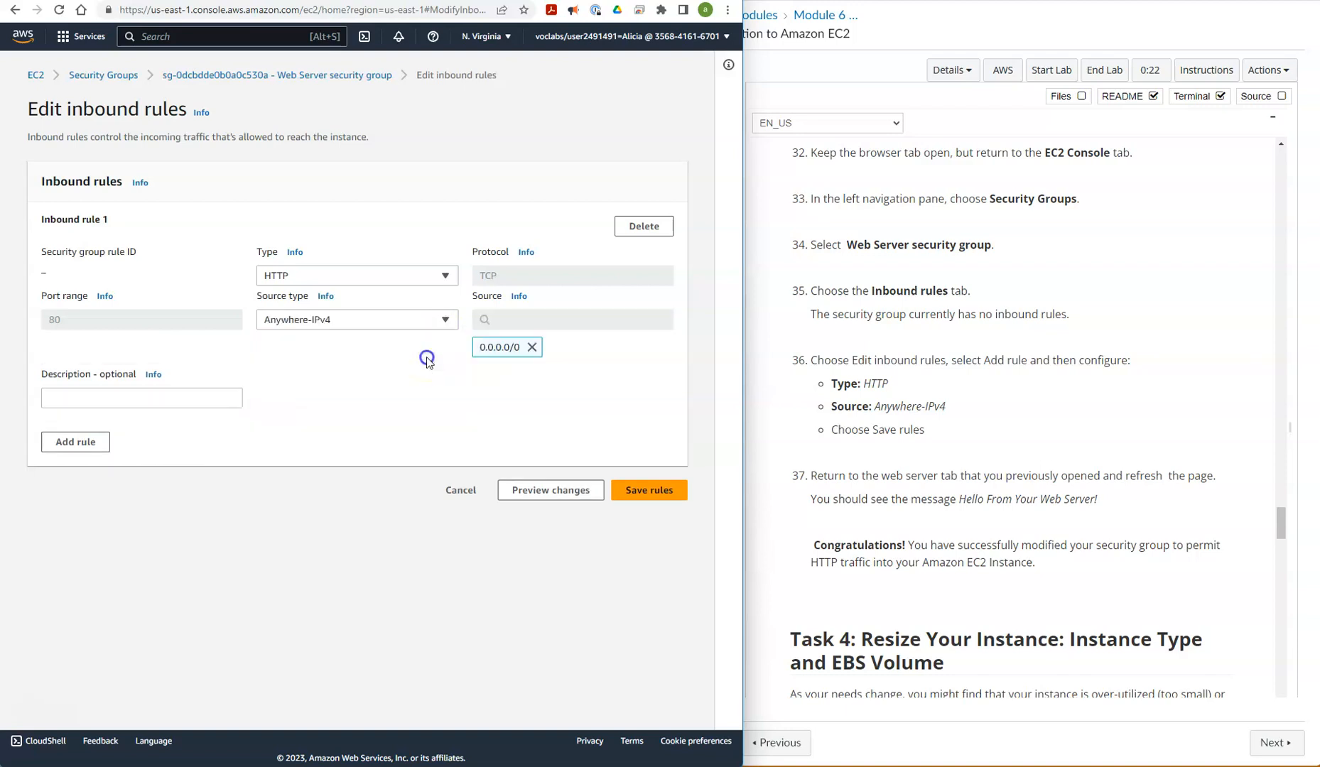
left_click(658, 498)
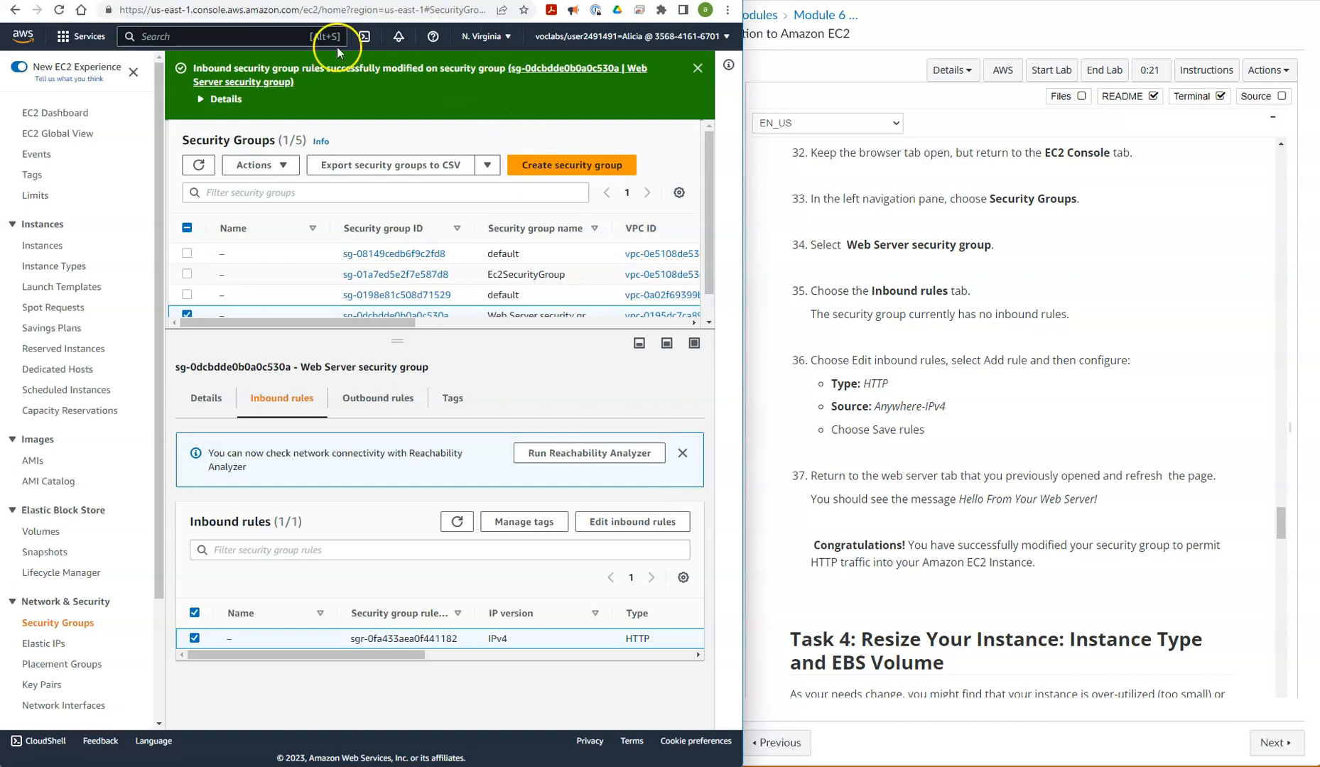
Return to the web server page at 34.236.151.184 and reload it
left_click(288, 0)
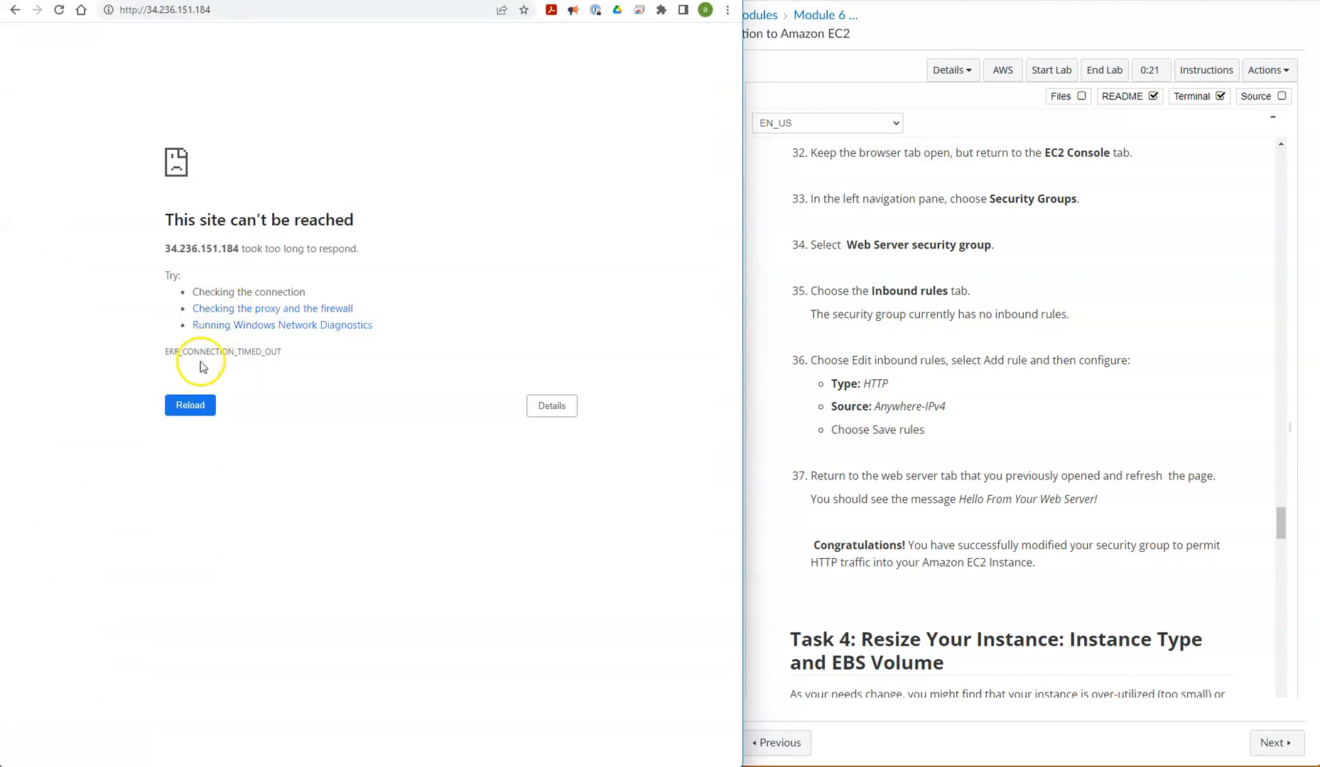
left_click(199, 415)
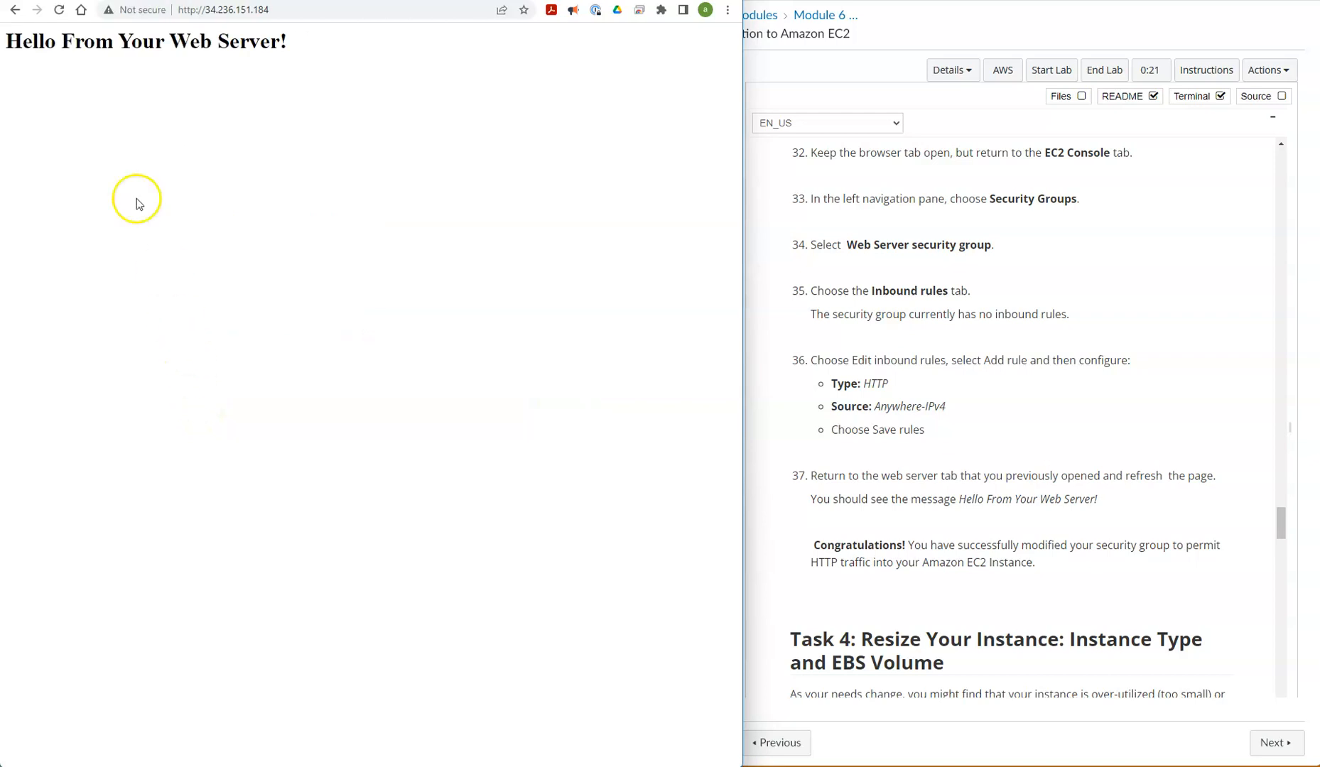